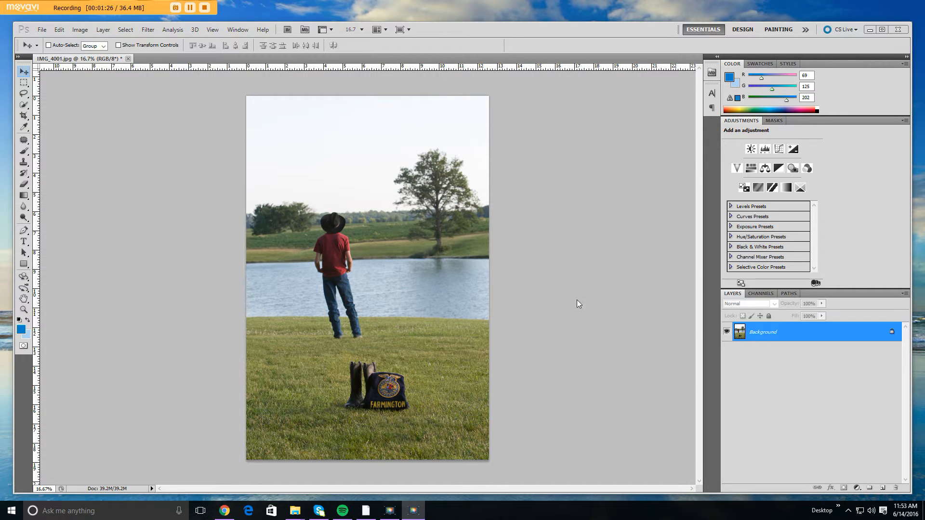
Add a new layer and confirm 457dca as the foreground color and bad2f2 as the background color.
click(883, 488)
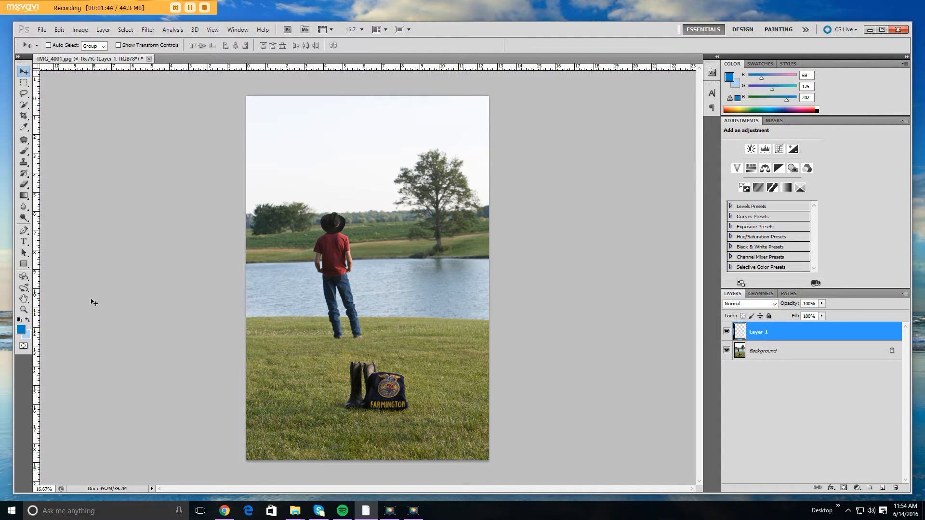
click(21, 332)
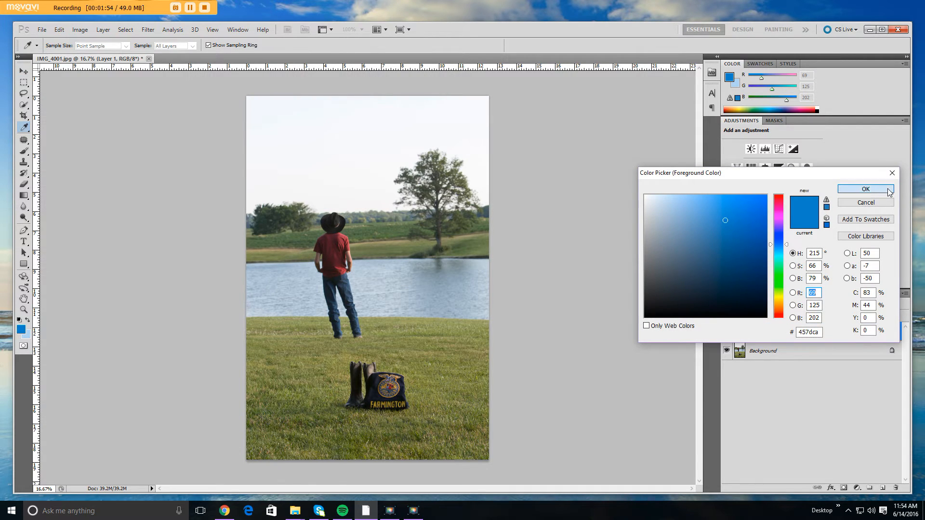
click(865, 189)
click(27, 336)
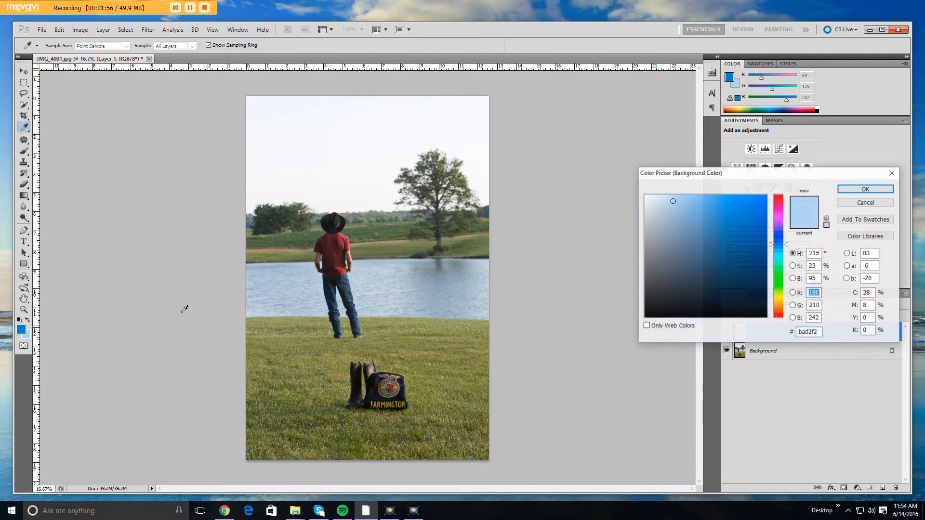
click(865, 189)
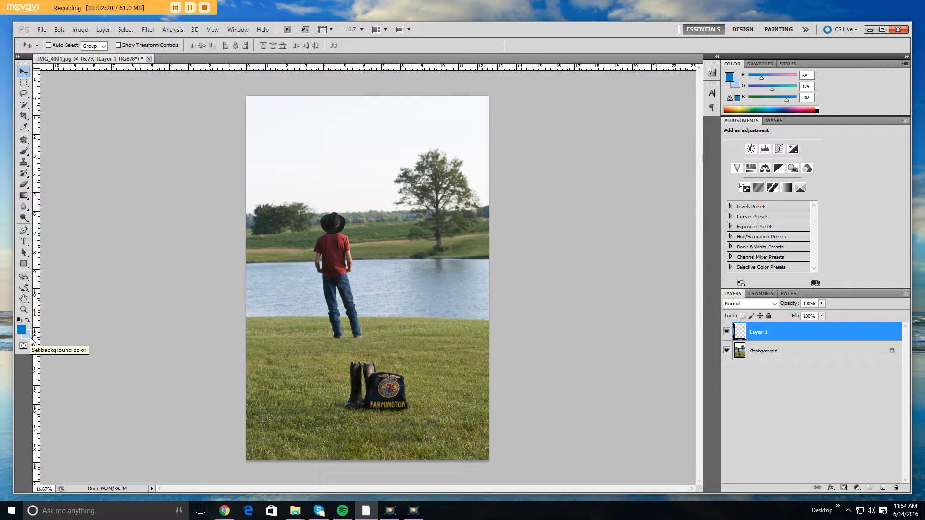
Select the sky down to the horizon with a rectangular marquee and fill it with a vertical dark-to-light blue gradient.
click(24, 84)
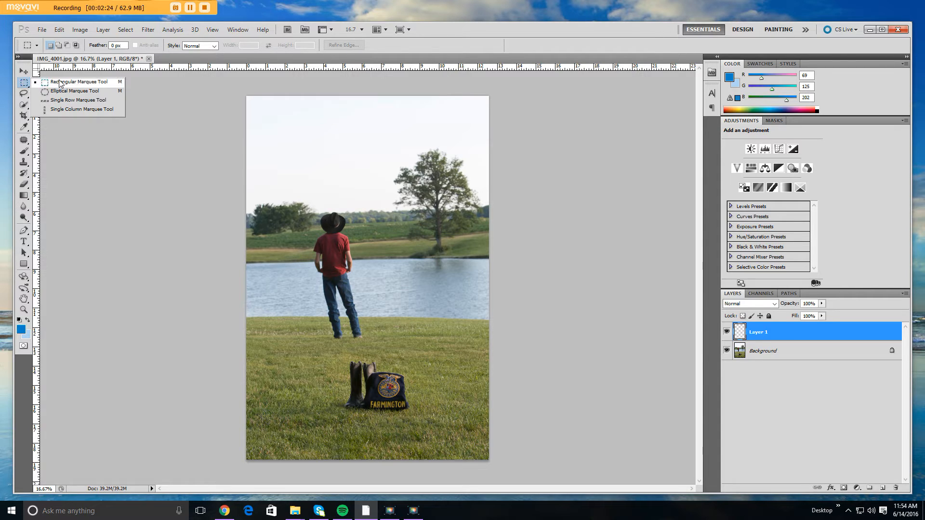
click(60, 83)
drag(241, 89, 507, 148)
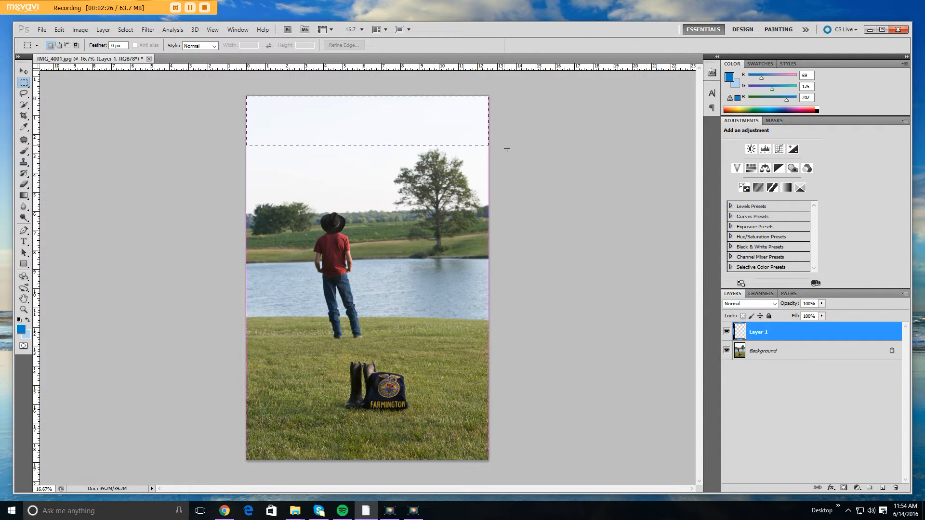
drag(510, 212, 510, 214)
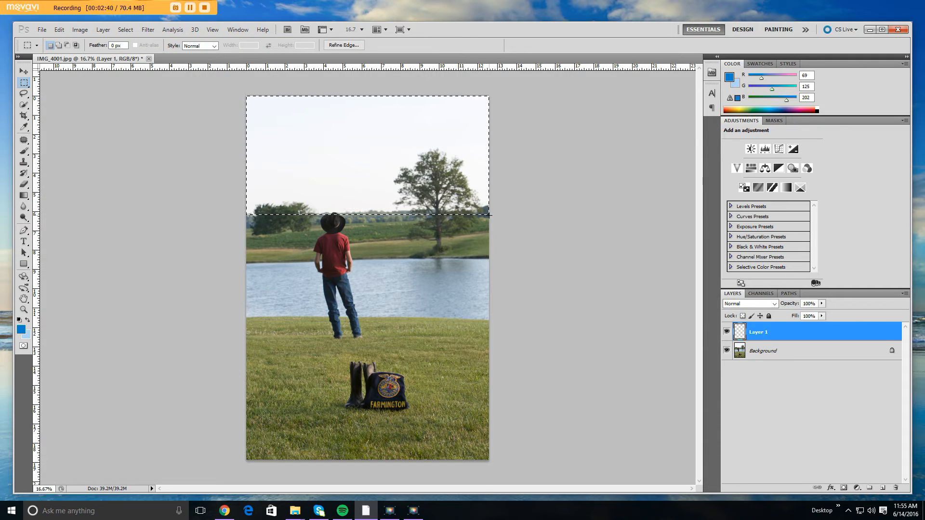
click(25, 196)
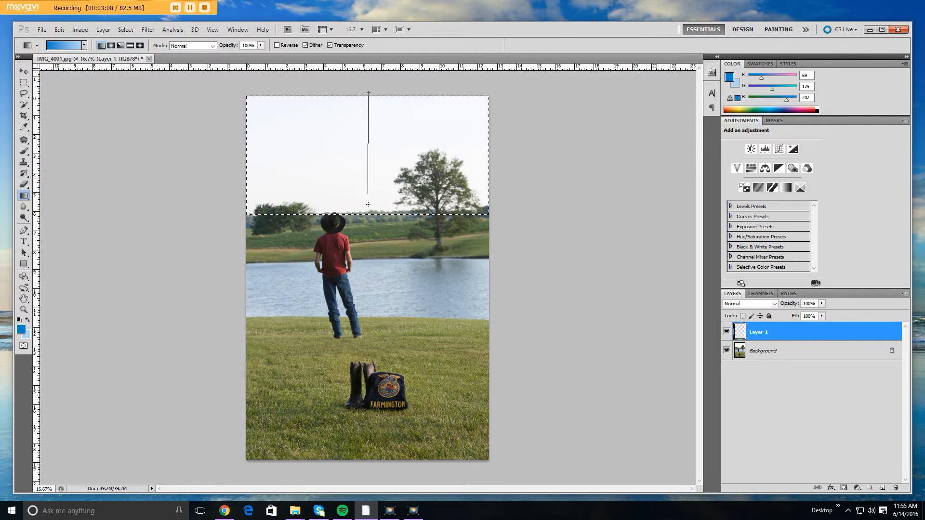
drag(368, 205, 368, 217)
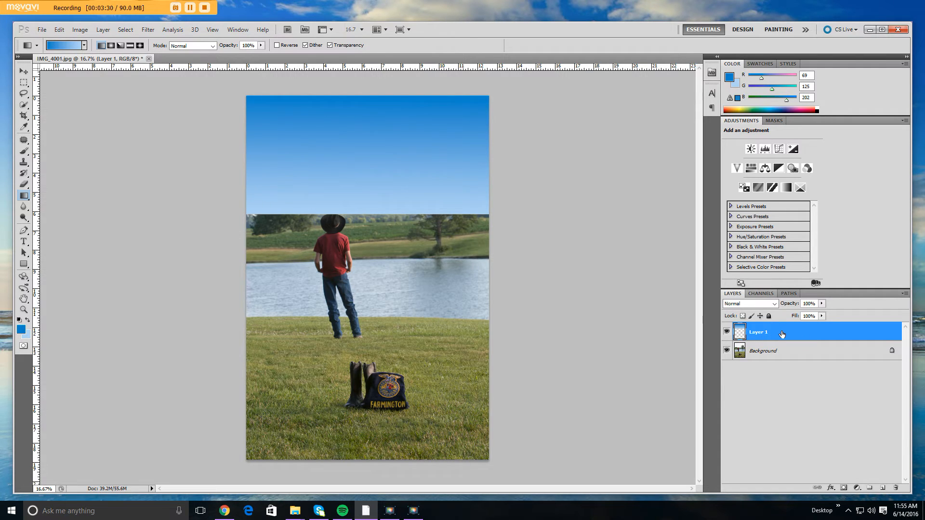
Set the gradient layer's blend mode to Darken and its opacity to 49%.
click(775, 305)
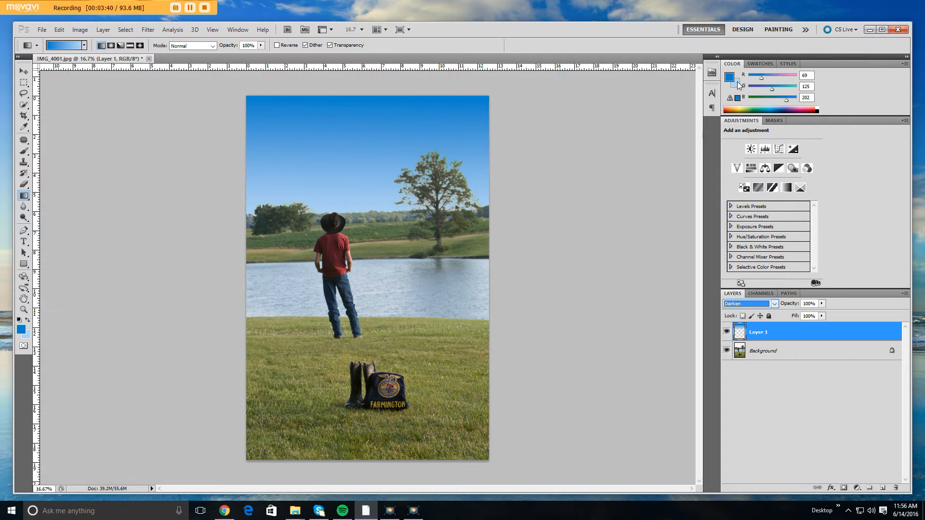
click(738, 80)
click(822, 303)
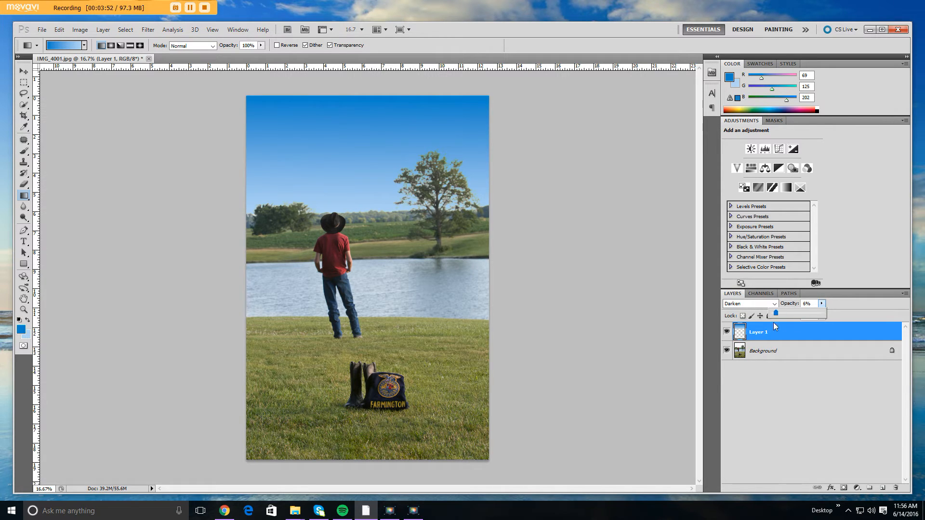
drag(774, 322, 783, 314)
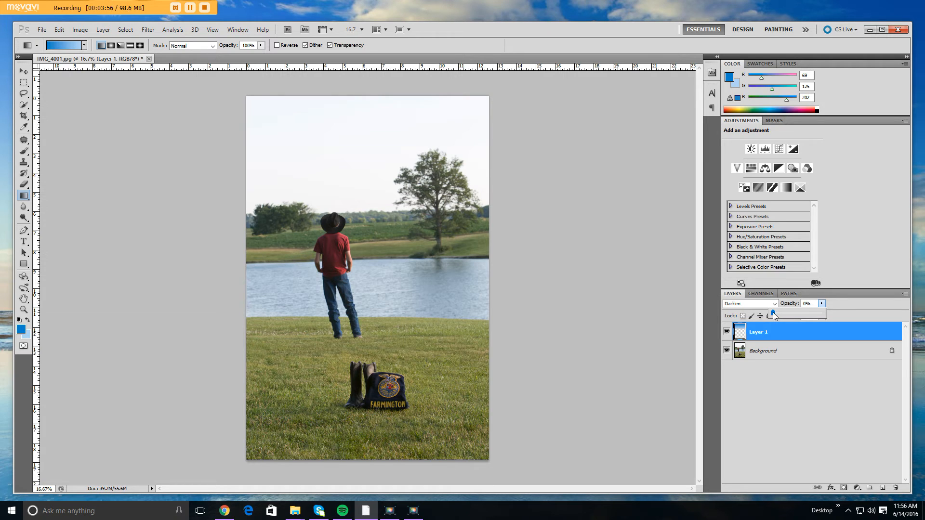
drag(772, 312, 797, 313)
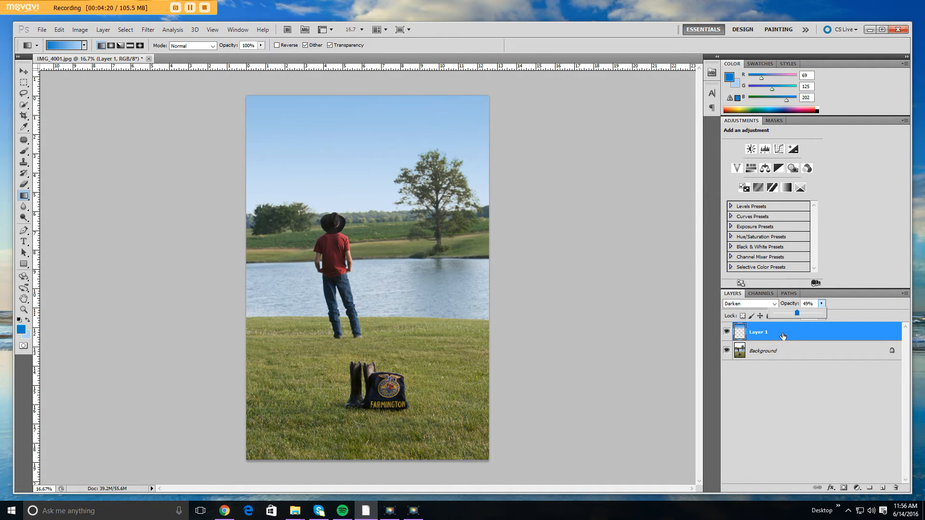
Add a mask to Layer 1 and paint black on it over the man's hat with the Brush tool.
click(844, 489)
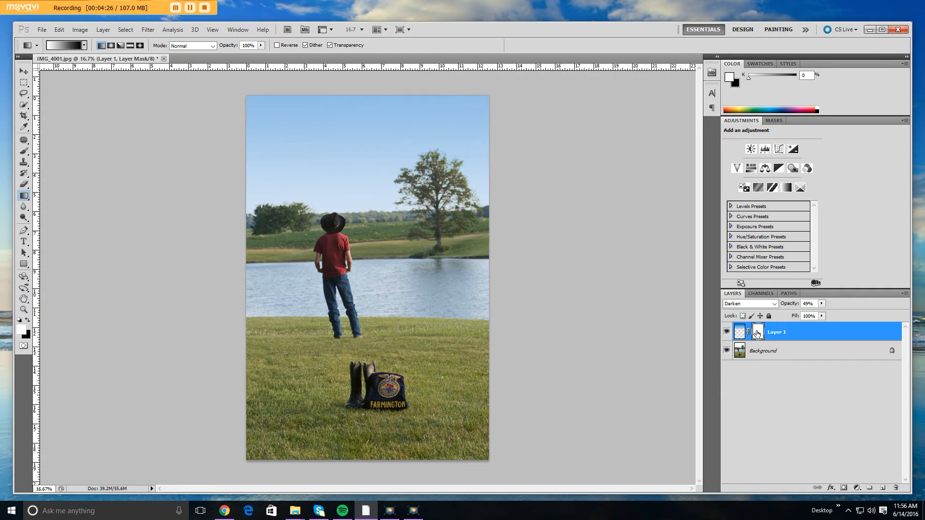
click(23, 152)
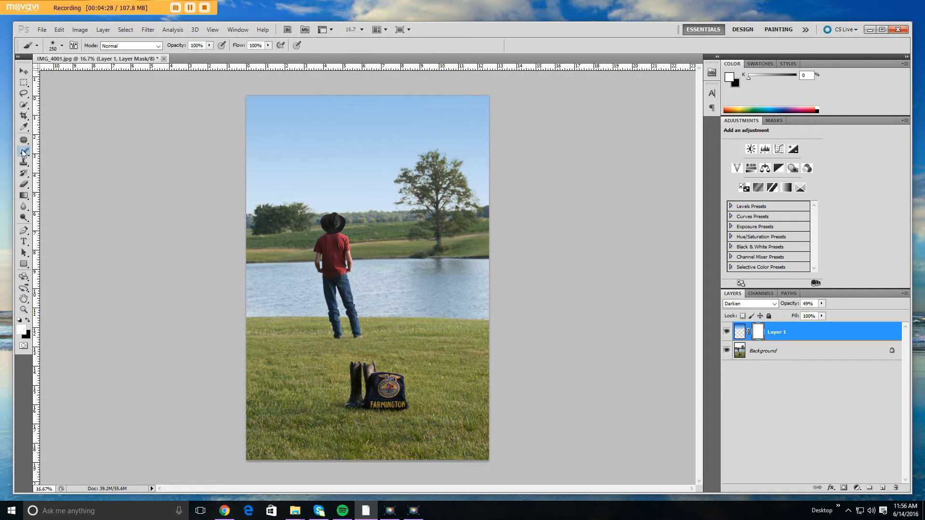
click(28, 321)
drag(370, 226, 320, 227)
Paint black on the mask over a patch of sky above the man, and restore that patch with white.
mouse_move(364, 206)
mouse_down()
mouse_move(352, 181)
mouse_move(330, 179)
mouse_up()
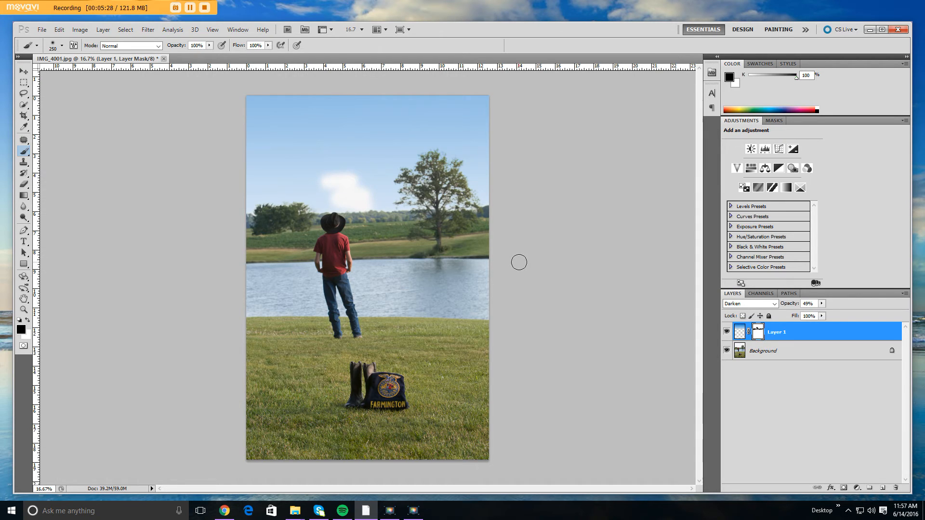
click(28, 321)
mouse_move(357, 178)
mouse_down()
mouse_move(324, 178)
mouse_move(351, 173)
mouse_move(327, 188)
mouse_move(360, 189)
mouse_move(334, 200)
mouse_move(370, 201)
mouse_up()
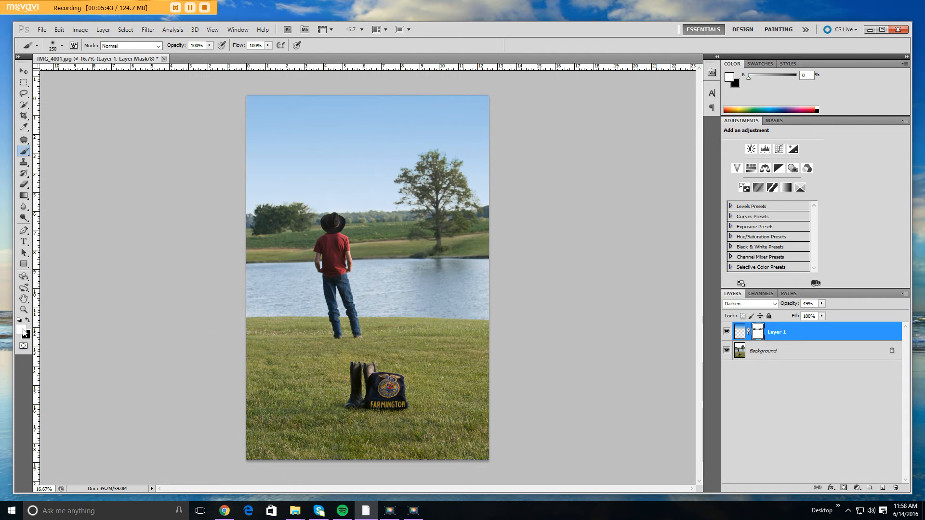
Undo a full-opacity black dab on the treetop, lower the brush opacity, and paint the mask over the tree.
click(28, 320)
click(441, 157)
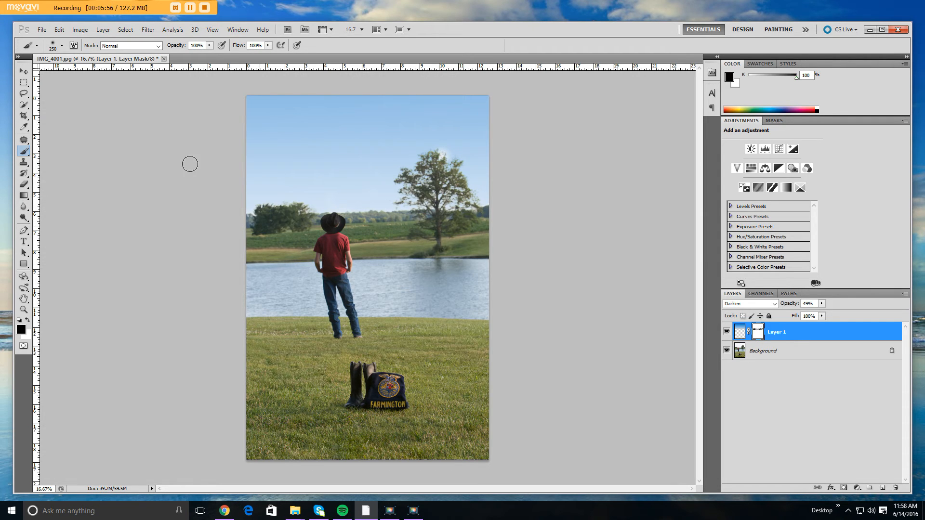
key(ctrl+z)
click(209, 45)
drag(209, 55, 168, 58)
click(437, 159)
mouse_move(438, 159)
mouse_down()
mouse_move(454, 163)
mouse_move(456, 182)
mouse_move(434, 159)
mouse_move(447, 180)
mouse_up()
Set the brush opacity to 10% and paint black on the mask over the tree's upper branches and side.
click(208, 47)
drag(209, 55, 207, 56)
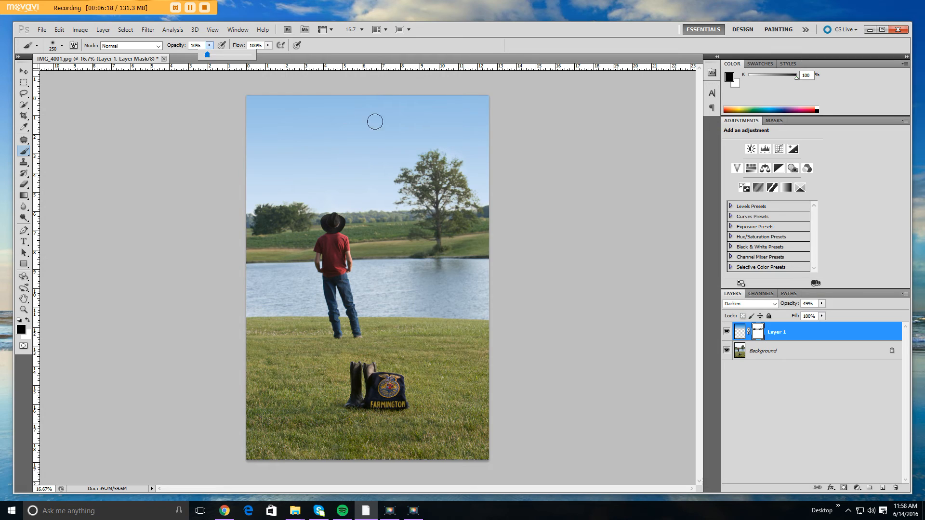
click(443, 152)
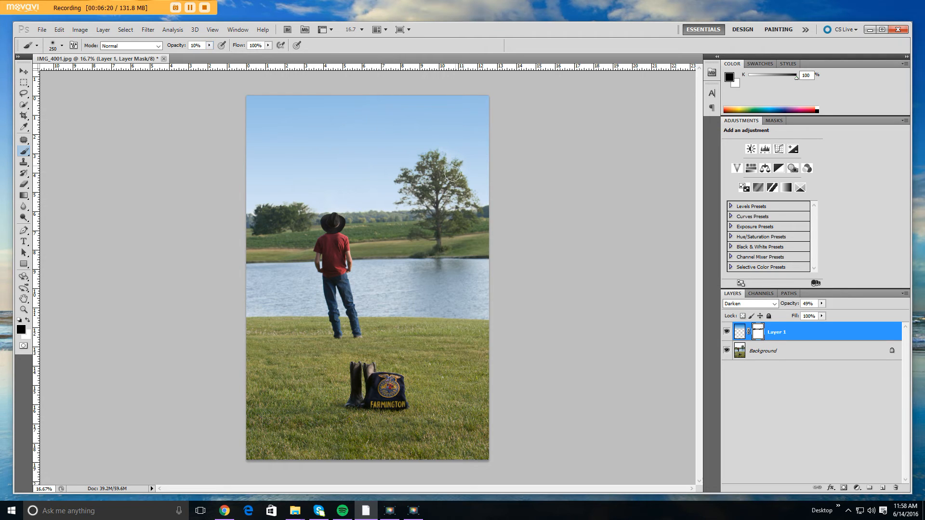
mouse_move(453, 174)
mouse_down()
mouse_move(460, 187)
mouse_move(435, 162)
mouse_move(415, 179)
mouse_move(465, 207)
mouse_up()
Place the cloud photo IMG_2579 at the top of the image and stretch its height to 62.08% to reach the horizon.
drag(921, 171, 349, 176)
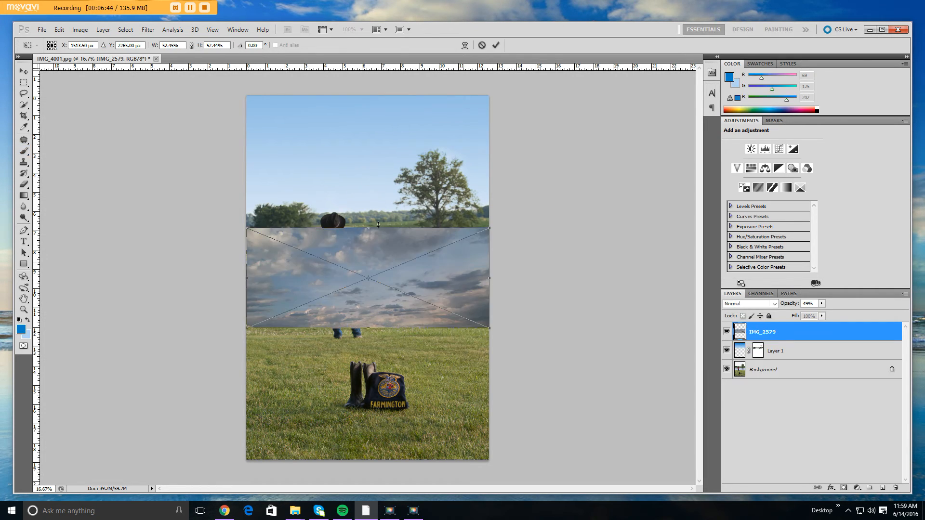
drag(380, 264, 380, 131)
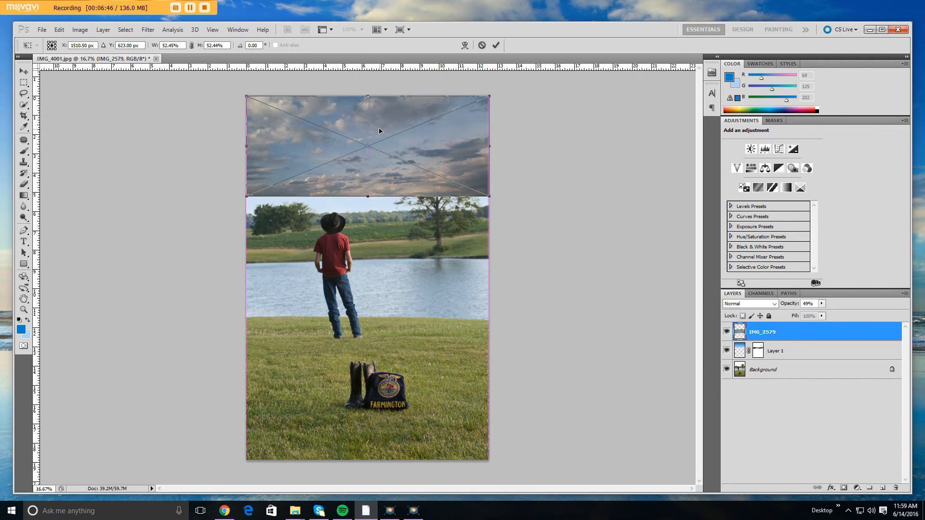
drag(367, 195, 367, 212)
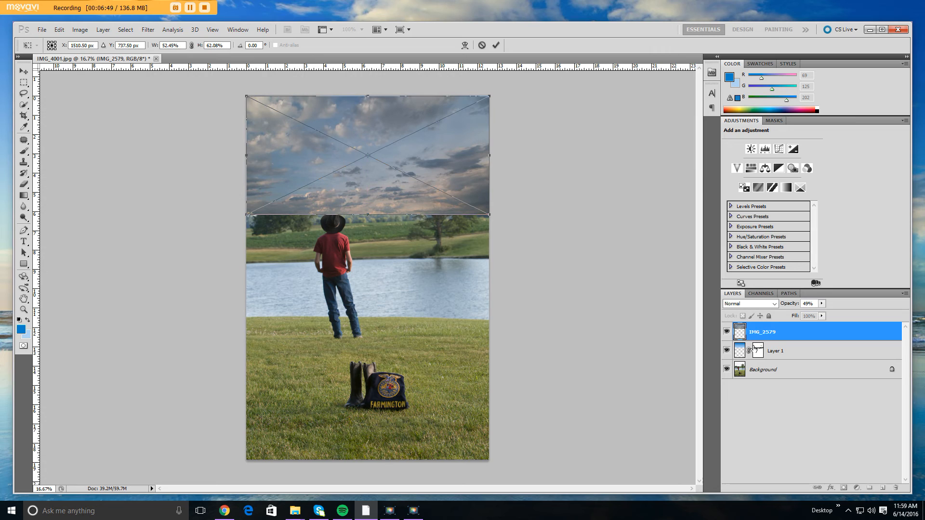
key(Return)
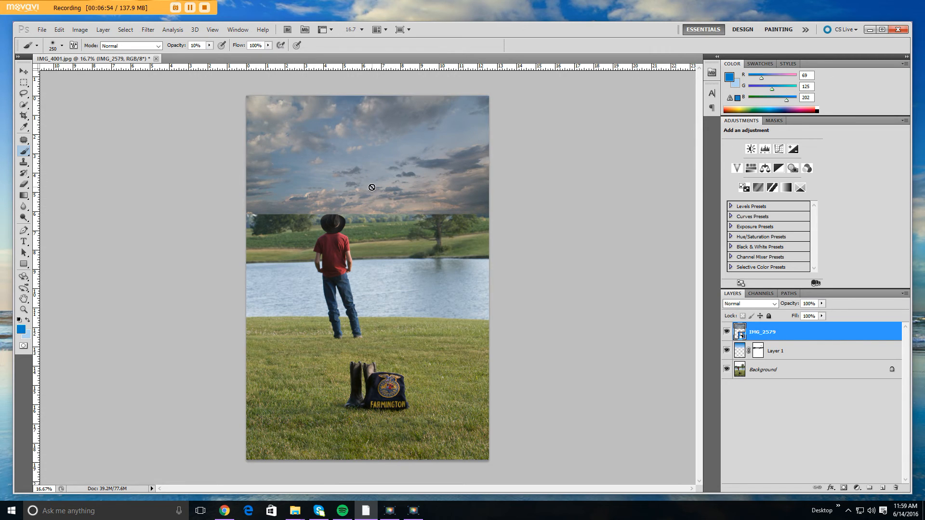
Set the IMG_2579 layer's blend mode to Darken and its opacity to 27%.
click(774, 304)
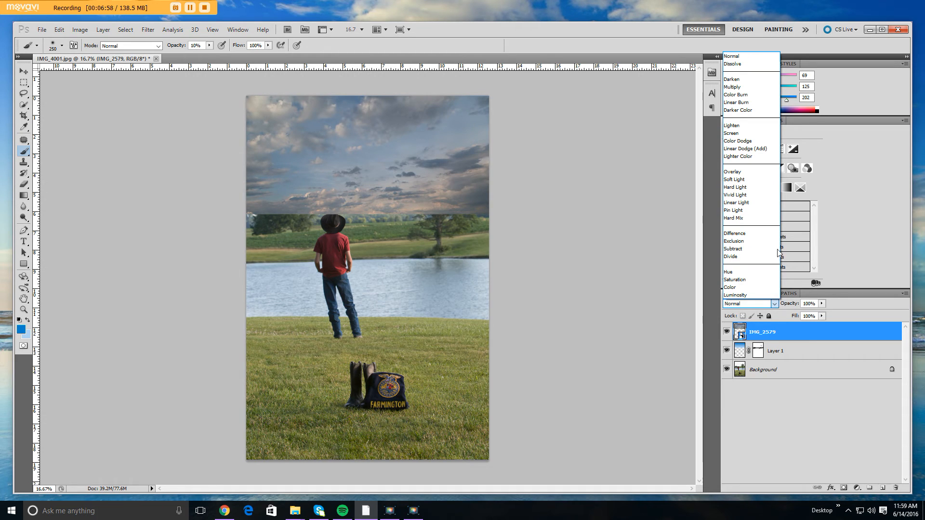
click(756, 78)
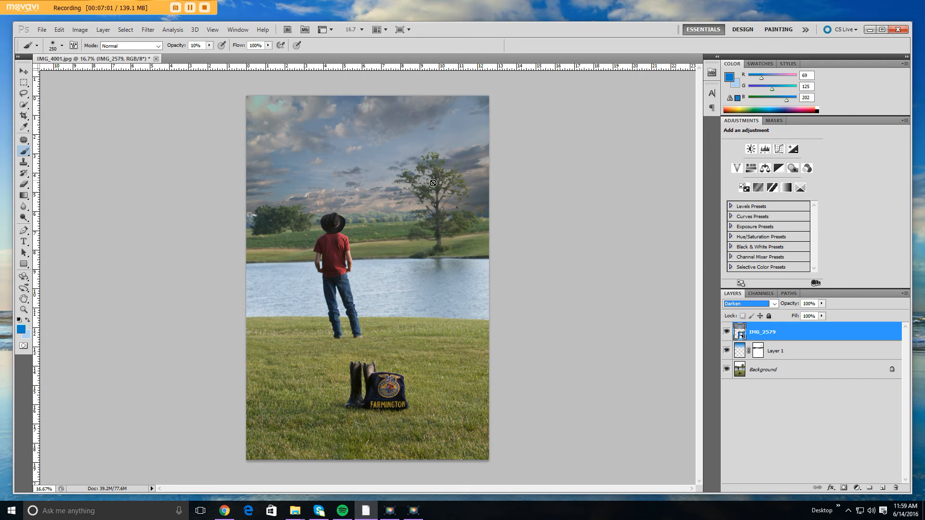
click(822, 304)
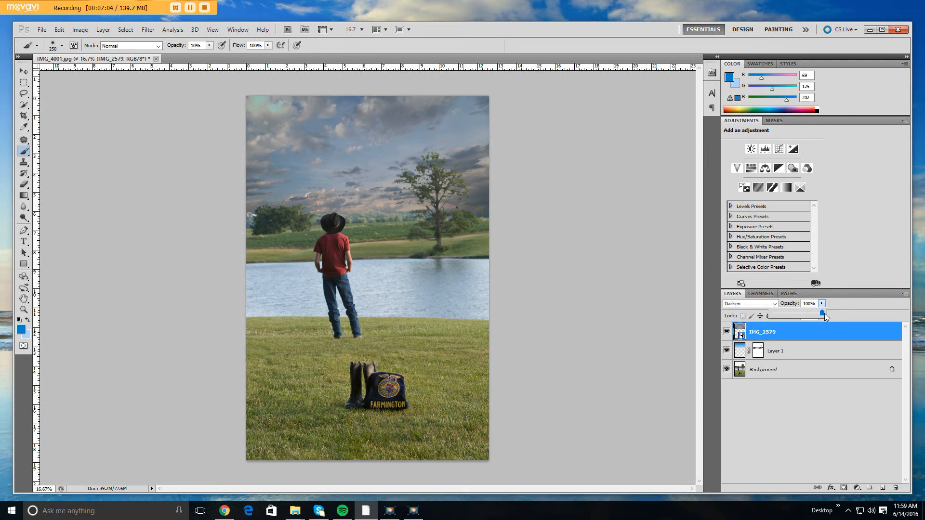
mouse_move(779, 324)
mouse_down()
mouse_move(774, 316)
mouse_move(785, 313)
mouse_up()
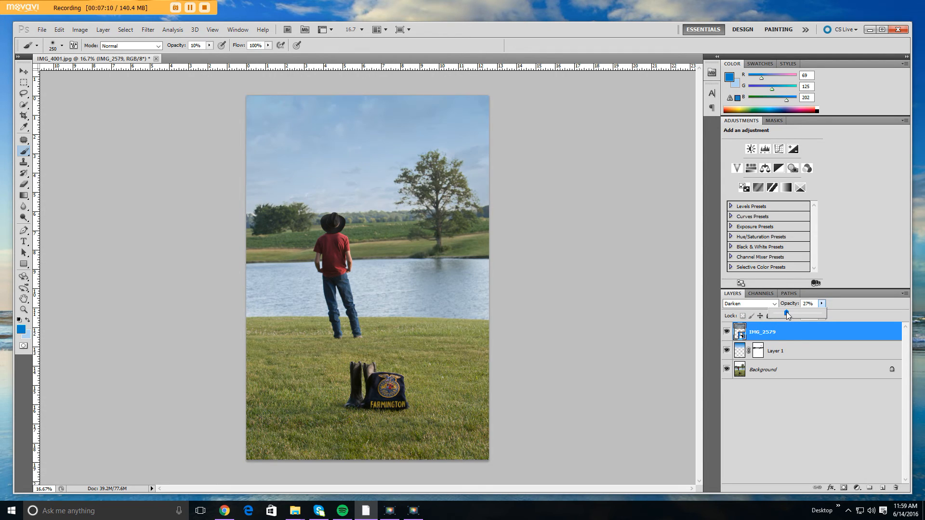
drag(789, 315, 787, 313)
Add a mask to IMG_2579, paint black over the tree at 10% brush opacity, and group the layer with Layer 1.
click(843, 488)
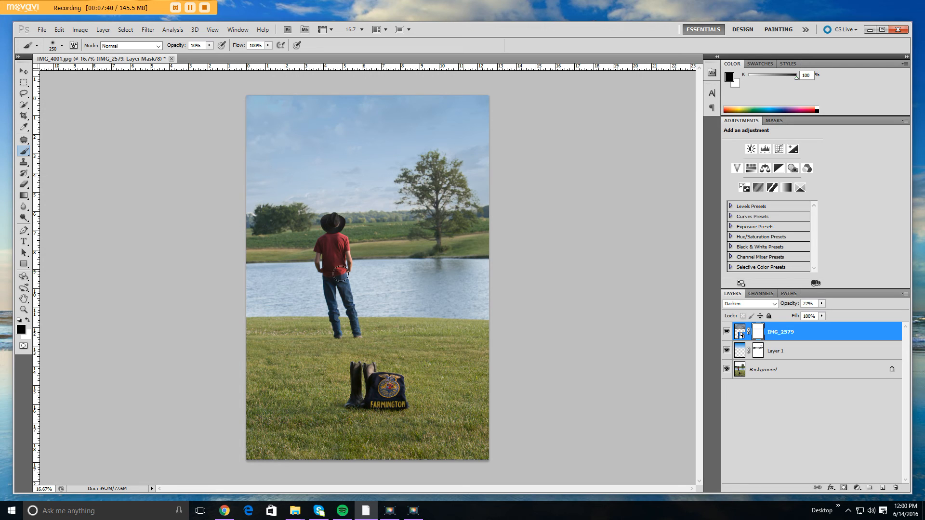
mouse_move(442, 205)
mouse_down()
mouse_move(434, 191)
mouse_move(442, 158)
mouse_move(446, 237)
mouse_up()
shift+click(791, 351)
key(ctrl+g)
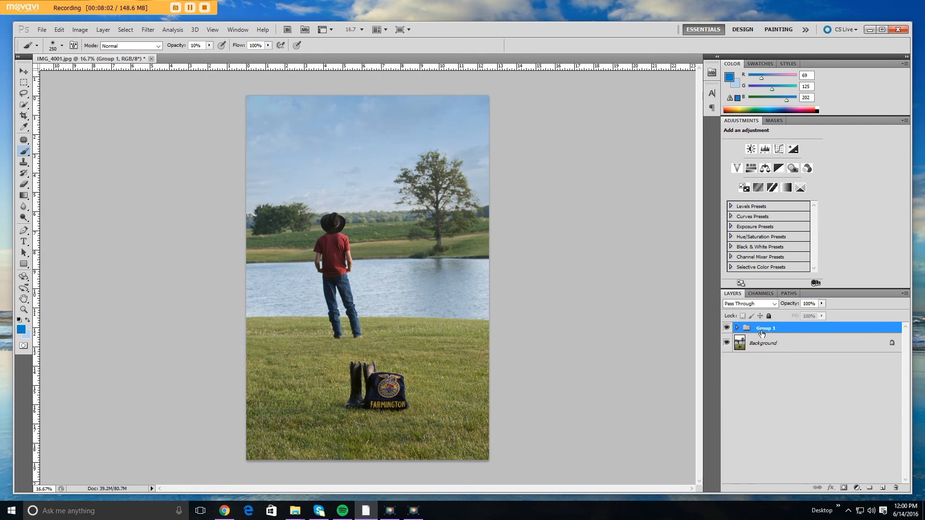
Toggle the sky group's visibility to compare the photo before and after the edit, leaving the group shown.
click(727, 328)
click(727, 329)
click(727, 328)
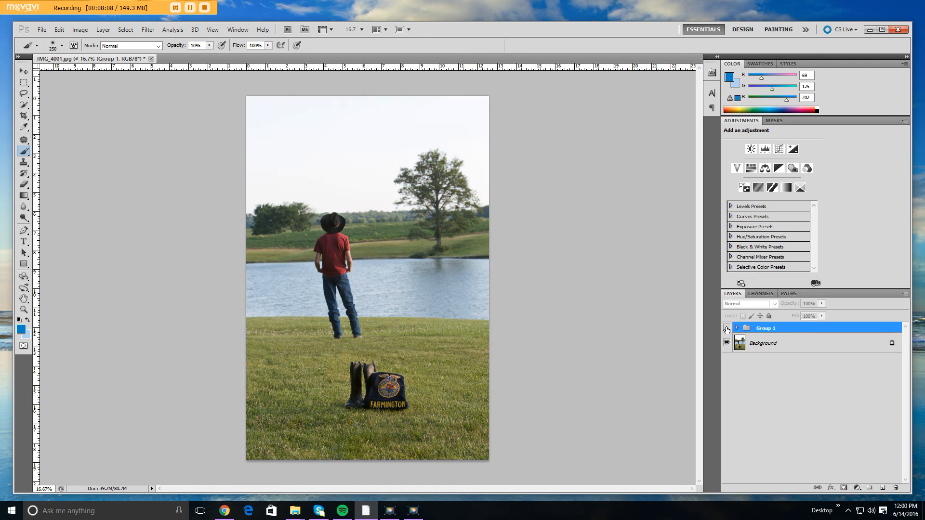
click(727, 329)
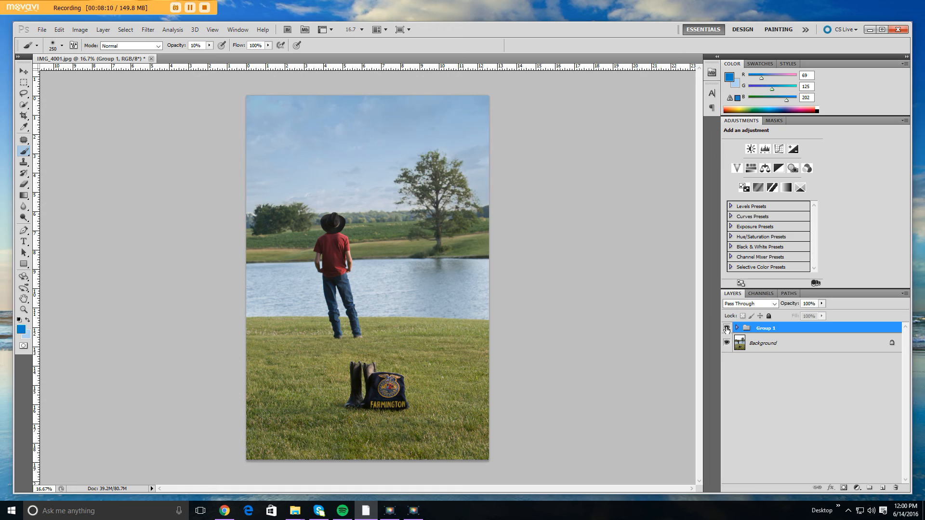
click(727, 328)
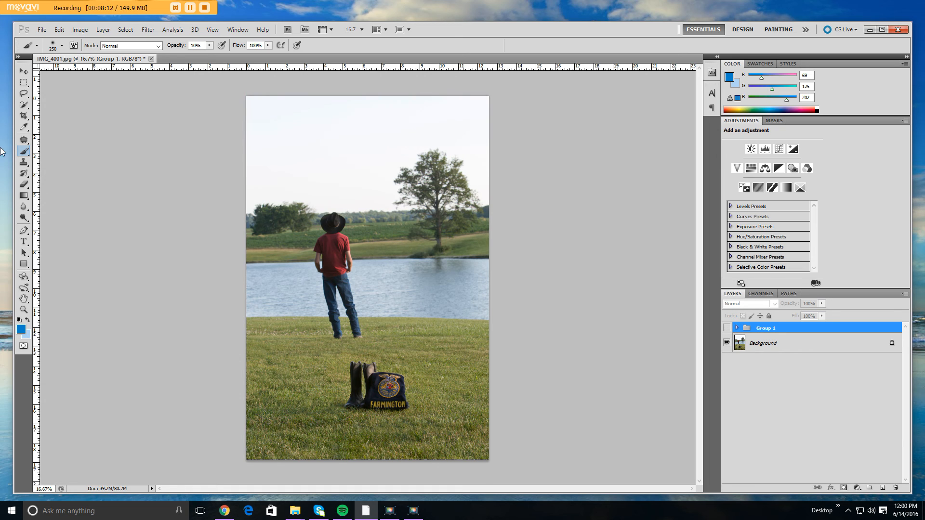
click(24, 71)
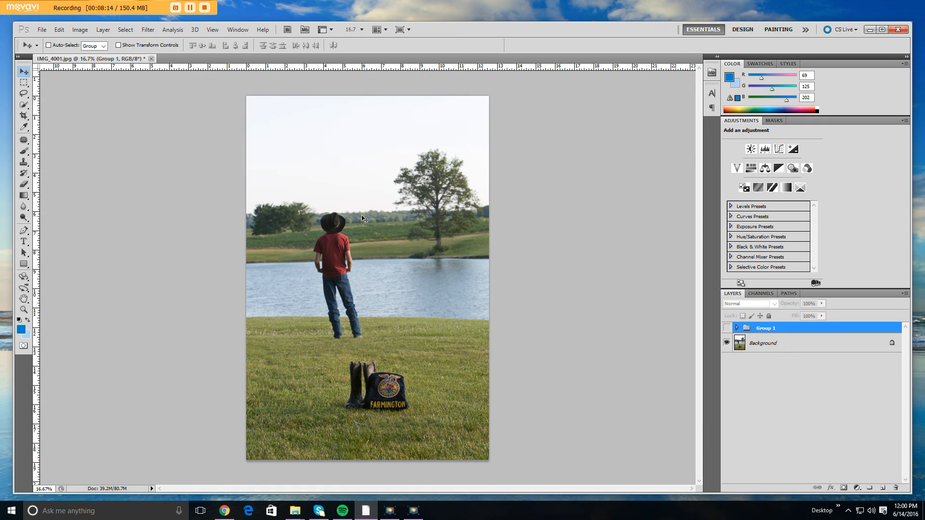
click(726, 329)
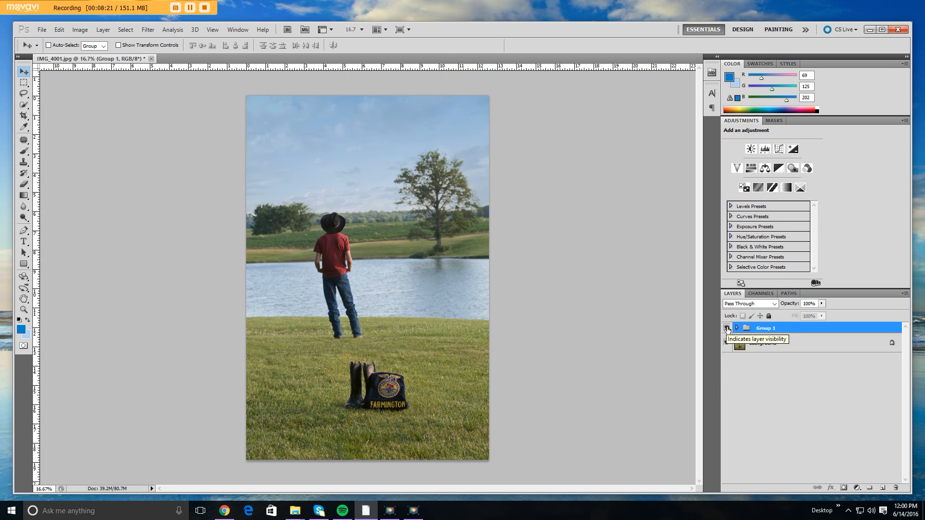
Hide and show Group 1 twice to compare the original sky with the edited one.
click(727, 329)
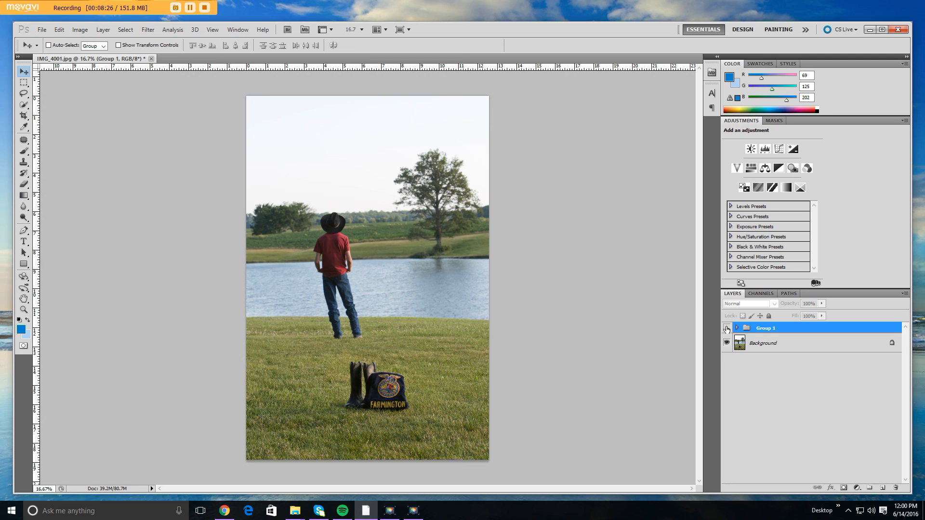
click(727, 329)
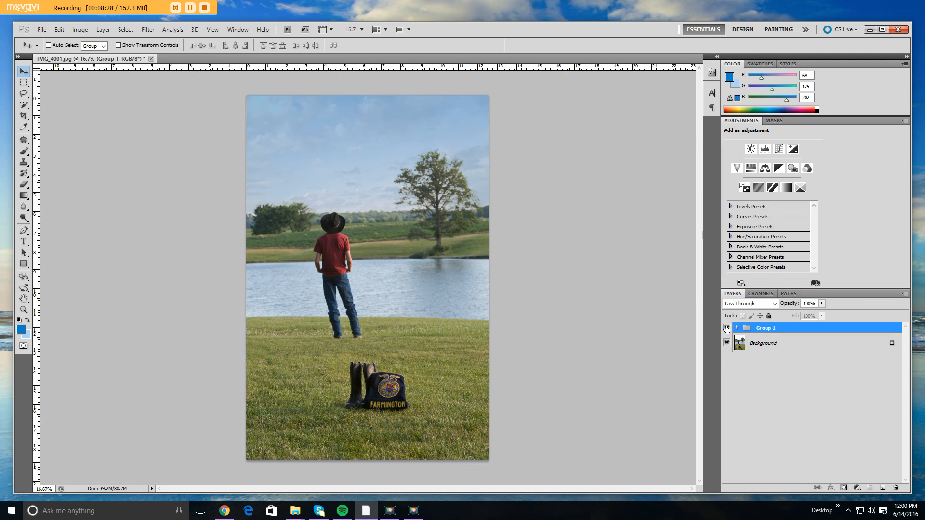
click(727, 329)
click(727, 329)
Ungroup Group 1 and regroup the IMG_2579 and Layer 1 layers.
key(ctrl+shift+g)
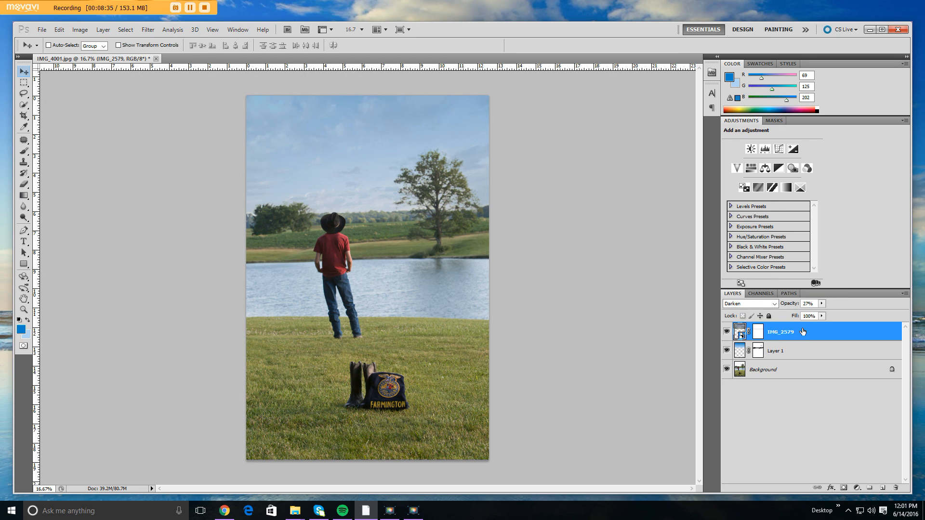
shift+click(785, 354)
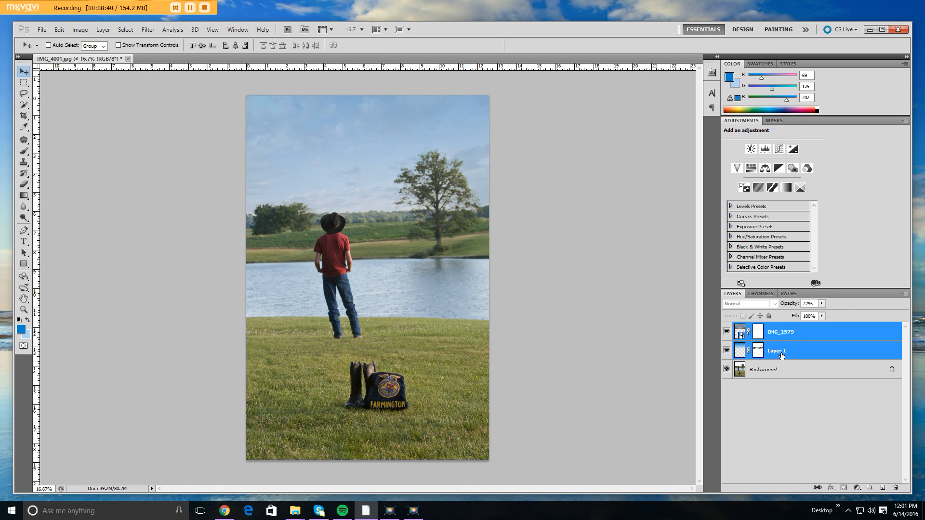
key(ctrl+g)
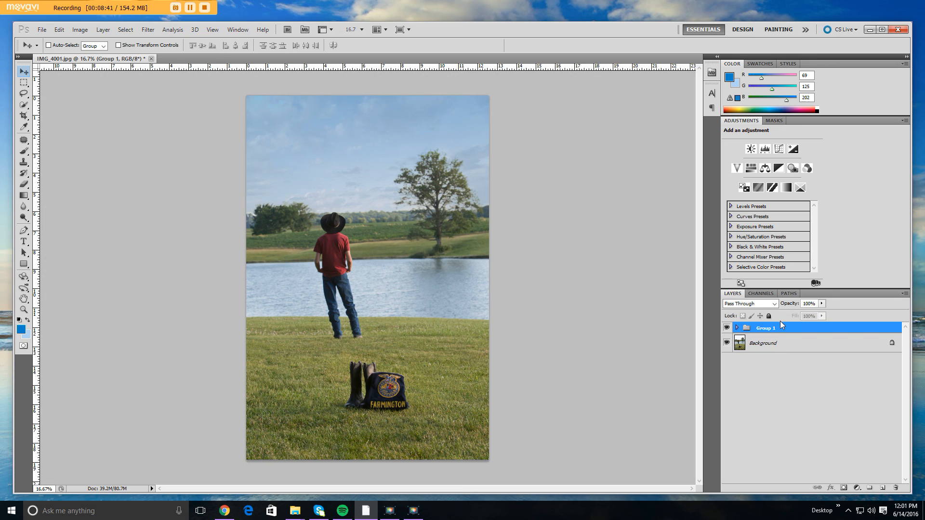
Lower the opacity of the sky group, Group 1, to 83%.
click(822, 304)
mouse_move(823, 314)
mouse_down()
mouse_move(766, 328)
mouse_move(827, 317)
mouse_up()
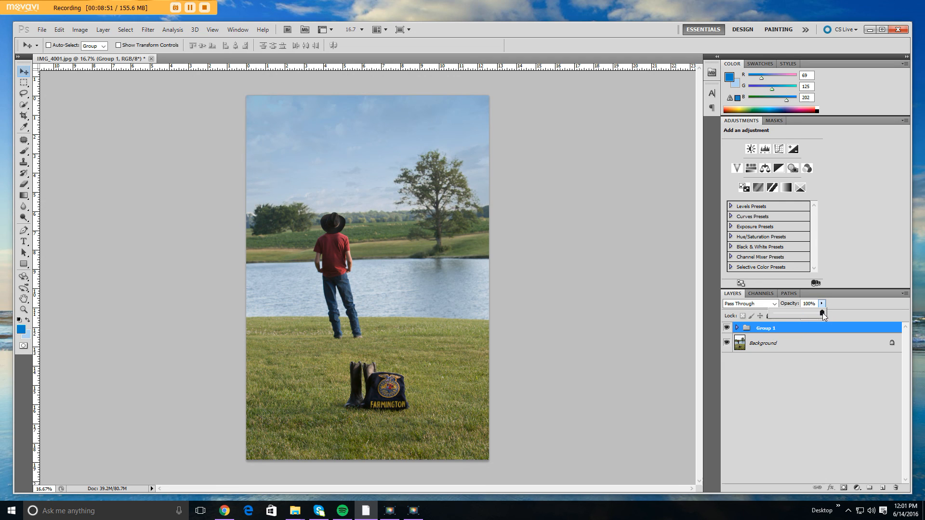
drag(816, 313, 814, 314)
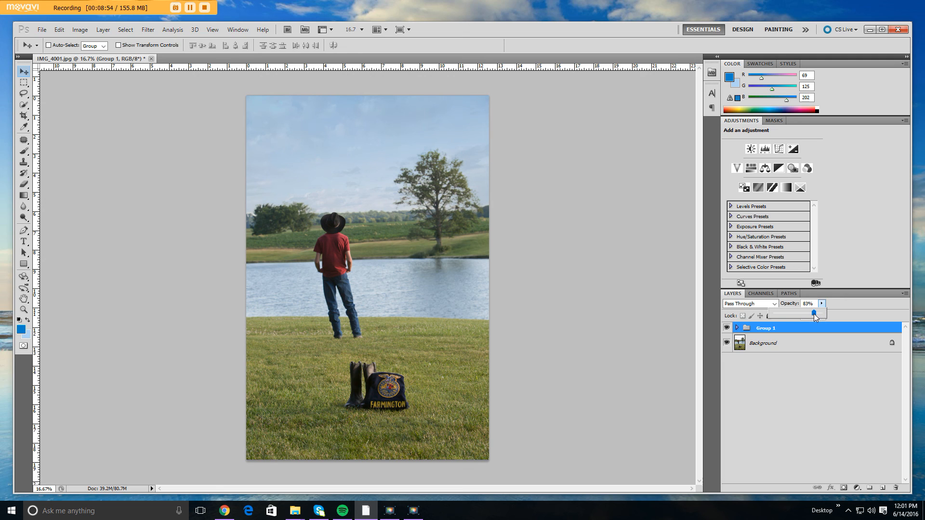